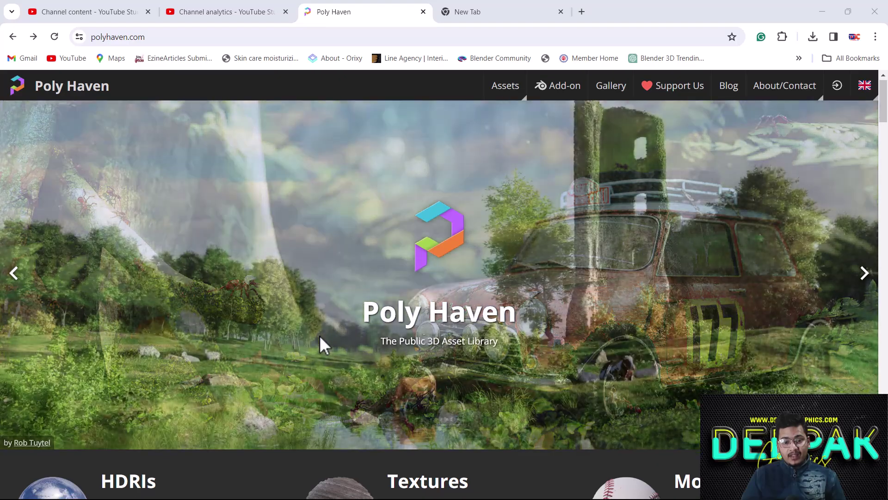
Step: Open Poly Haven's Textures library and scroll the grid to locate Oak Veneer 01
scroll(323, 343, down, 4)
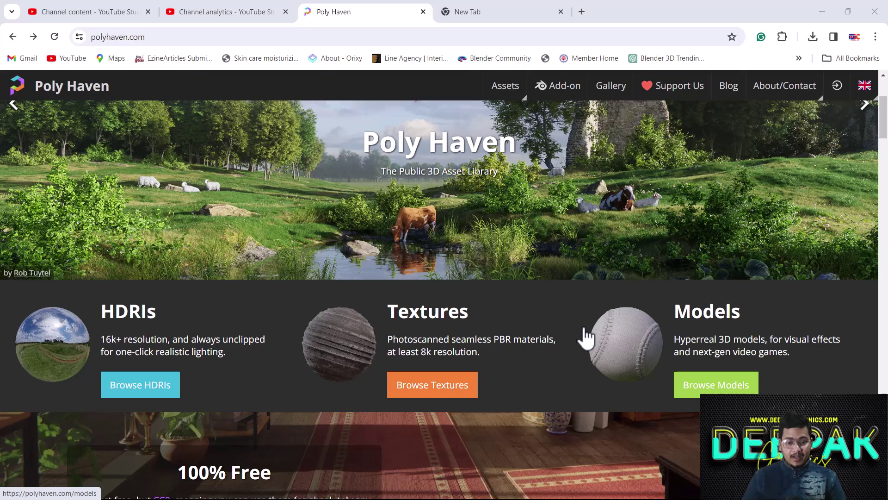
click(442, 391)
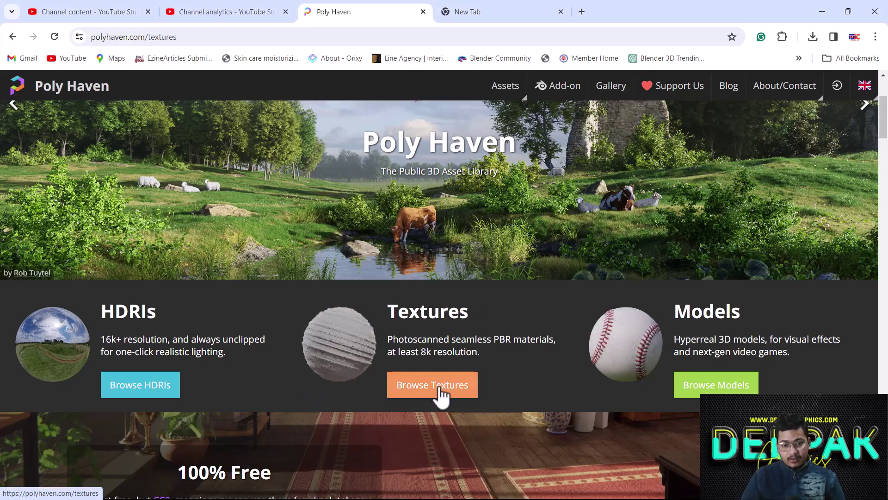
scroll(417, 318, down, 3)
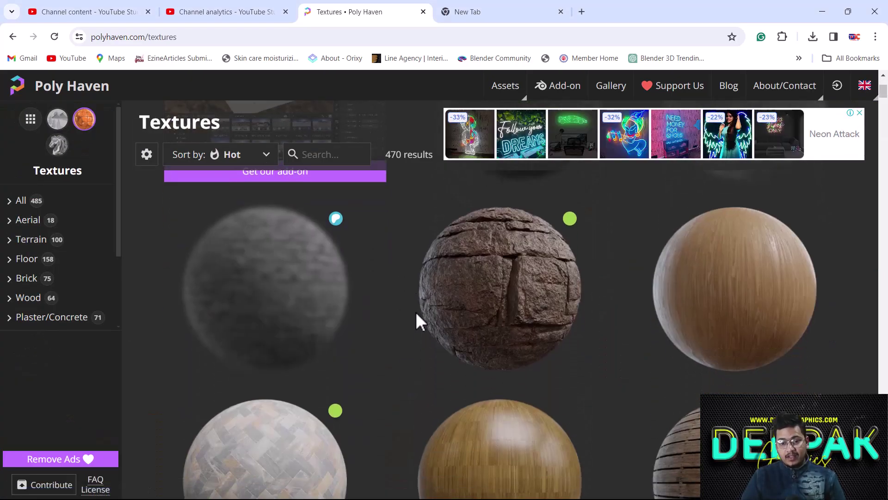
scroll(417, 314, down, 3)
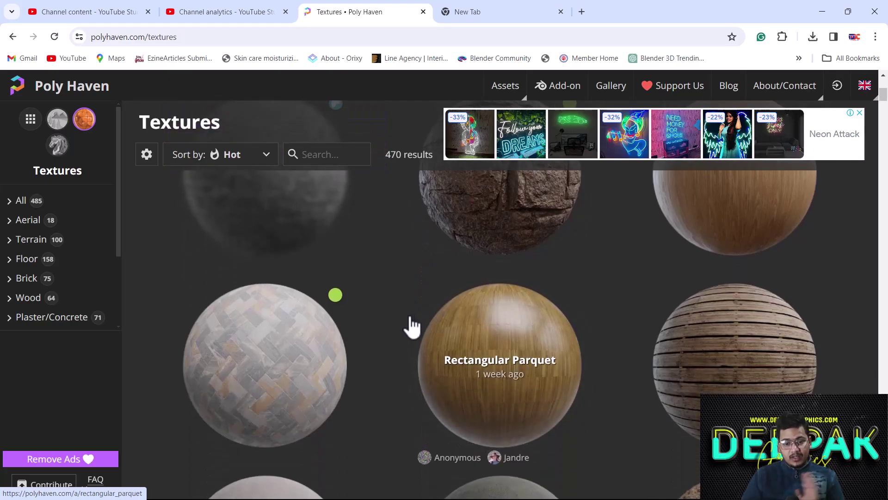
scroll(411, 328, down, 1)
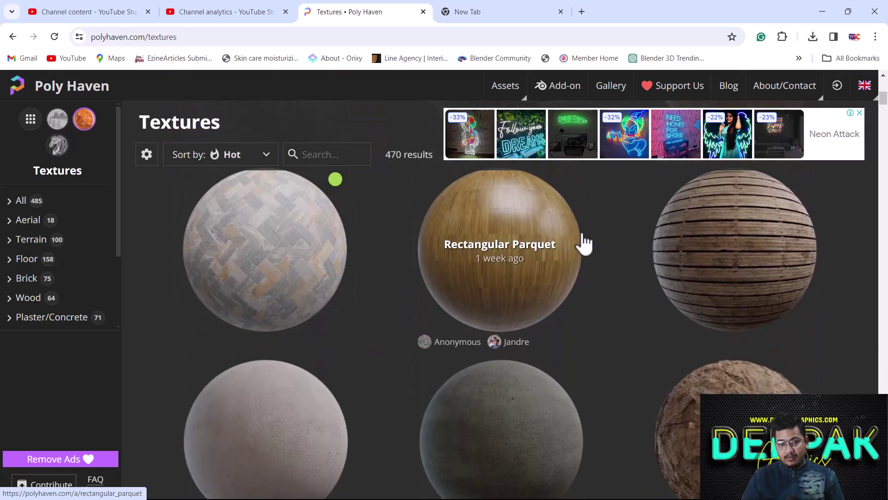
scroll(304, 367, down, 2)
scroll(303, 375, up, 4)
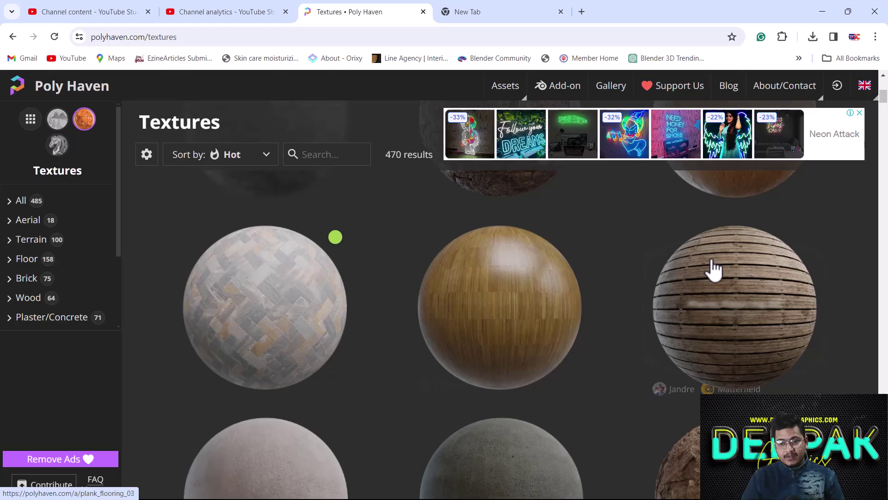
scroll(712, 296, up, 2)
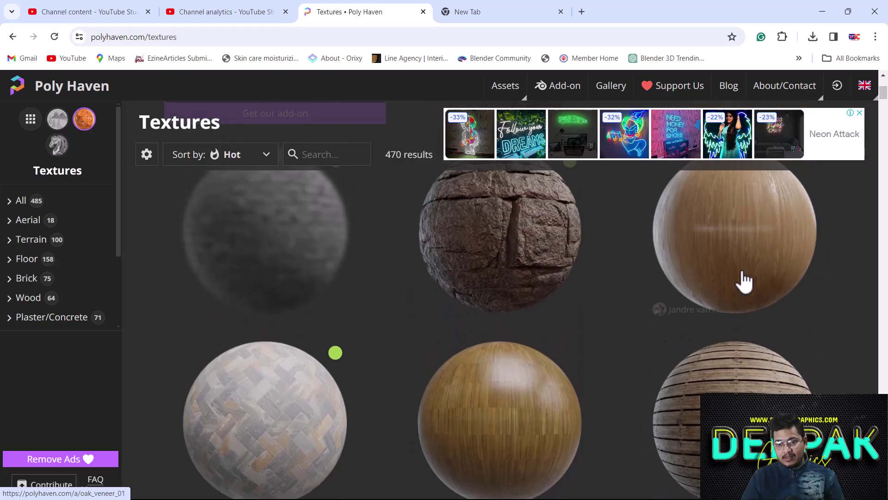
Step: Download Oak Veneer 01 at 2K resolution, saving oak_veneer_01_2k.blend.zip to Downloads
click(786, 258)
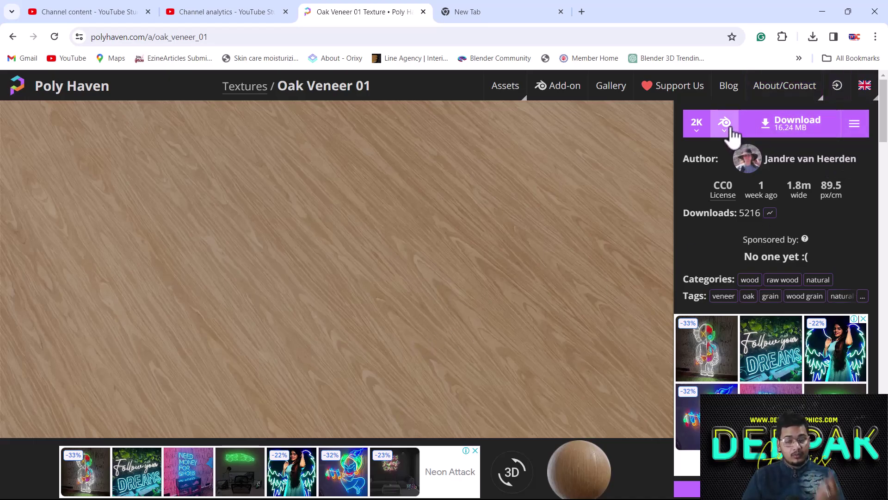
click(698, 132)
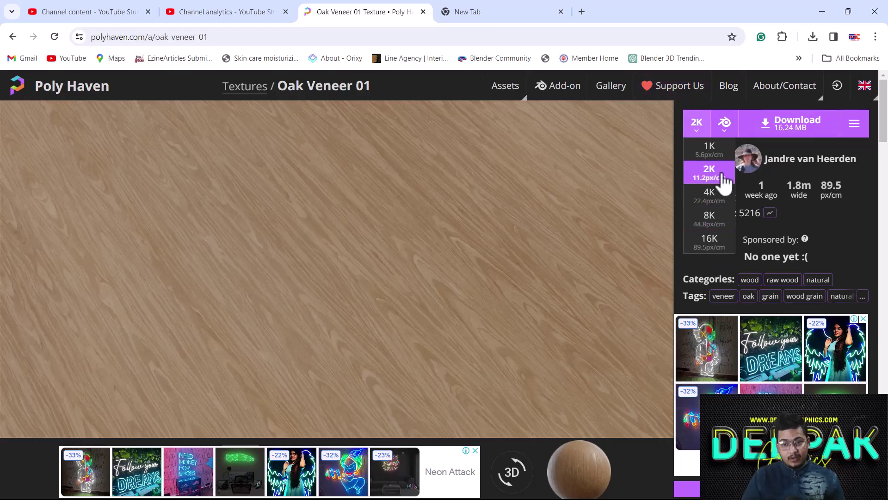
click(708, 178)
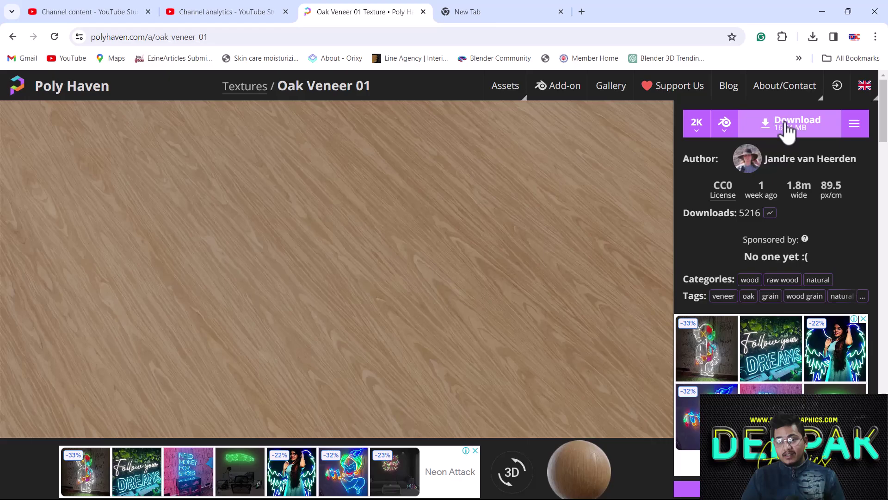
click(787, 125)
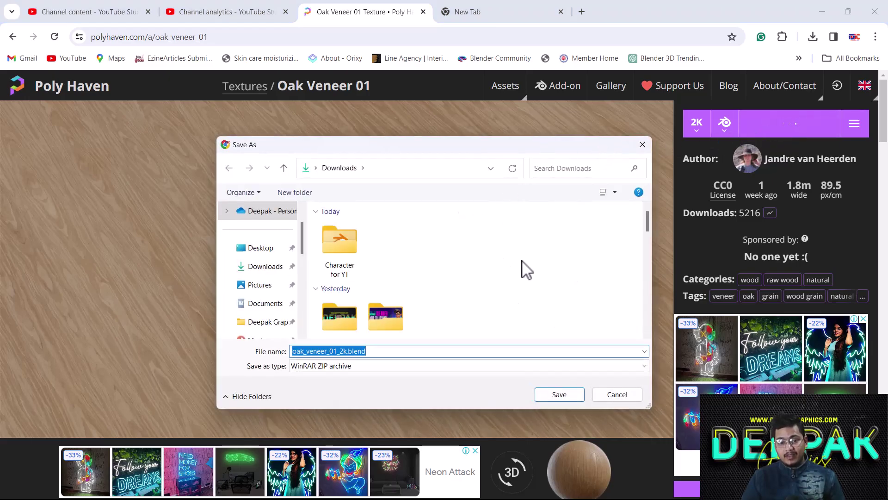
click(568, 399)
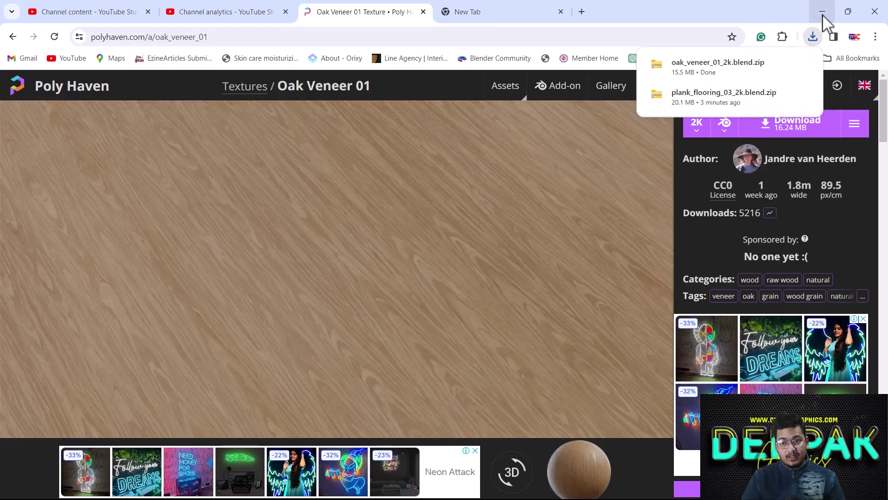
Step: Locate the downloaded oak_veneer_01_2k.blend.zip and extract it into its own folder with WinRAR
click(785, 64)
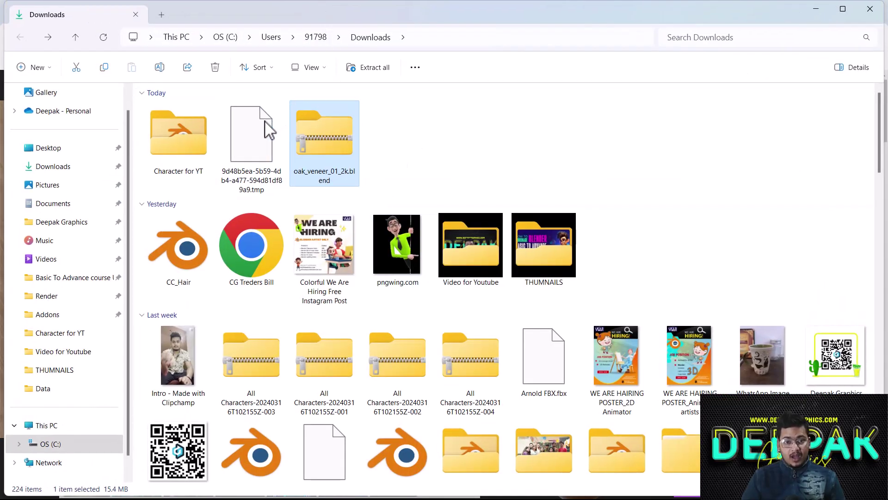
right_click(347, 140)
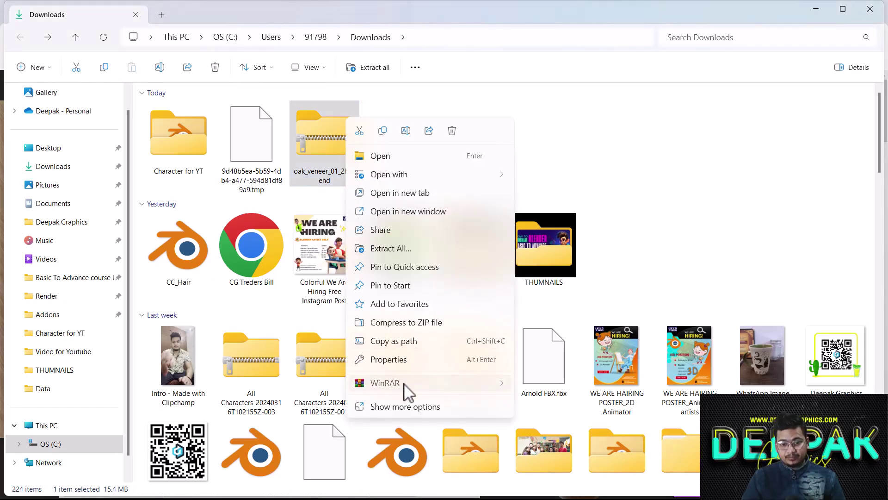
mouse_move(407, 391)
click(592, 423)
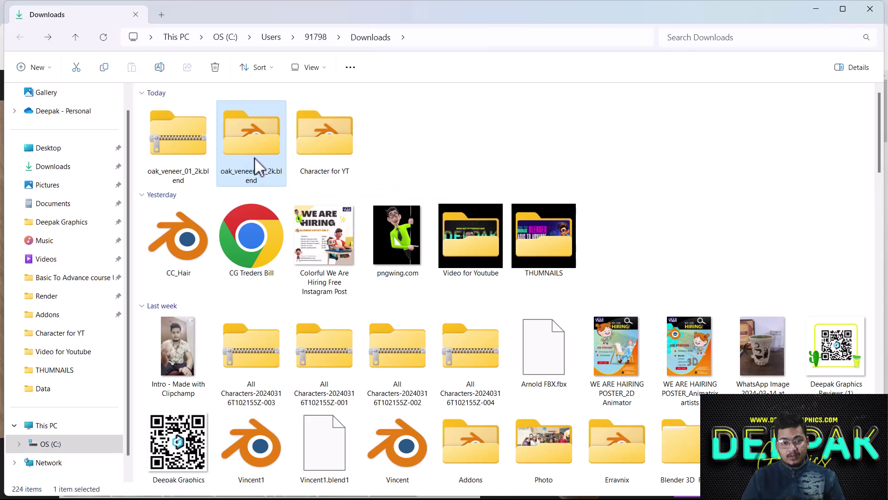
Step: Open the extracted oak_veneer_01_2k.blend > textures folder holding the five 2K maps
double_click(255, 157)
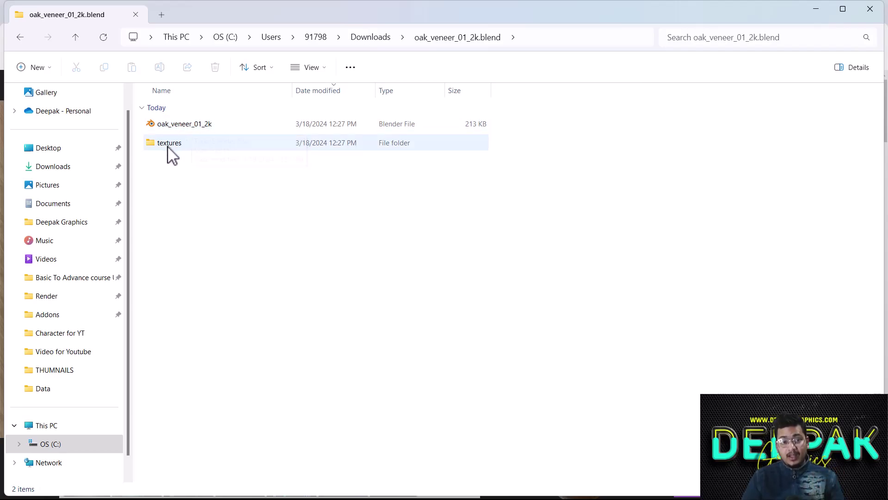
click(194, 146)
double_click(195, 146)
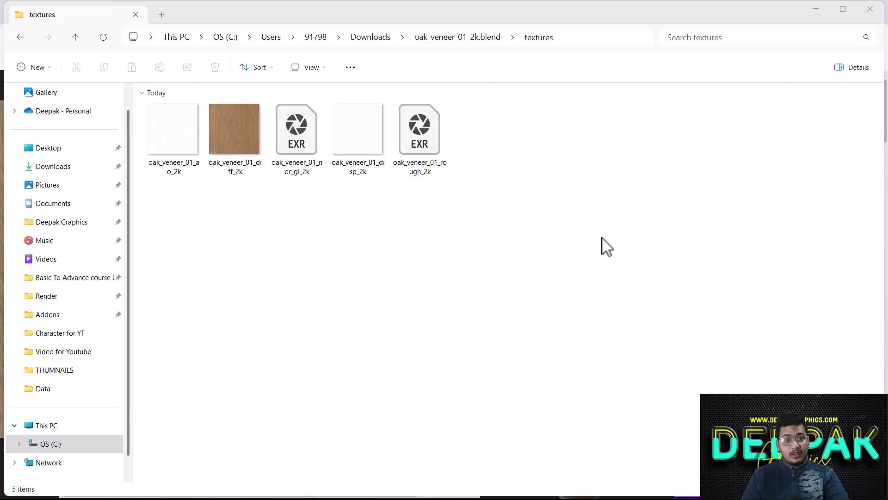
click(603, 38)
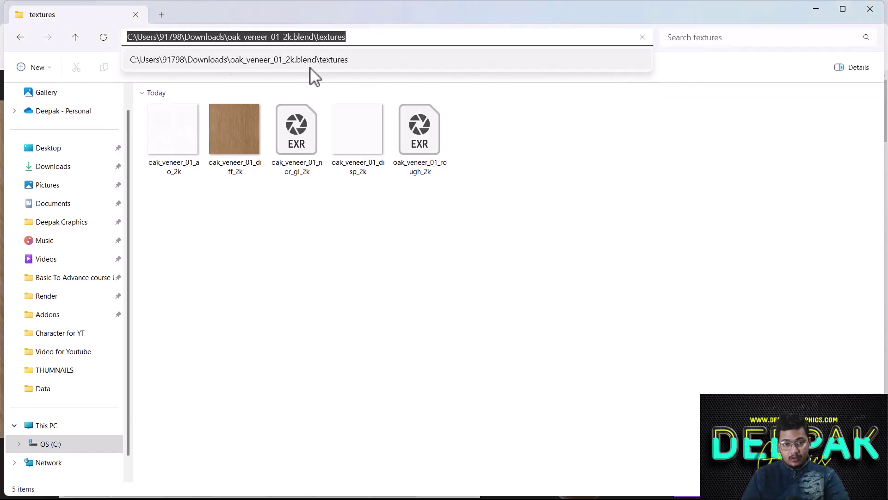
click(309, 293)
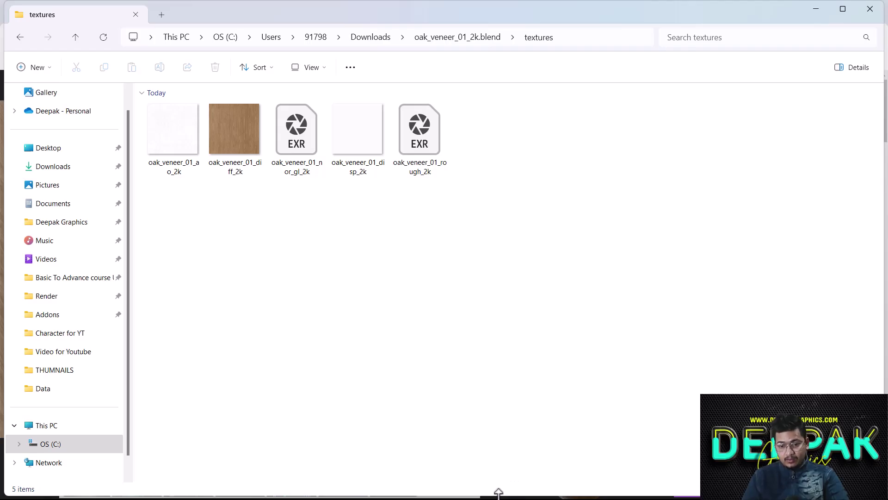
Step: Delete the default camera, cube and light, and add a mesh plane
key(super)
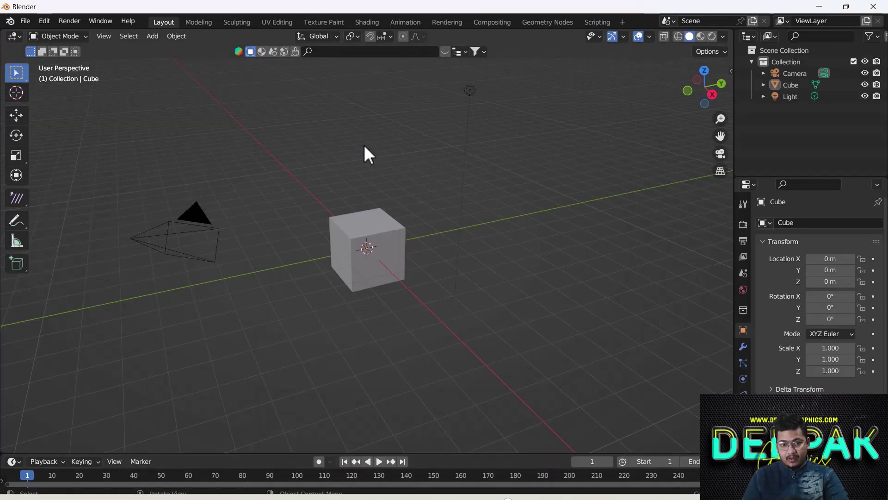
drag(203, 364, 485, 77)
key(Delete)
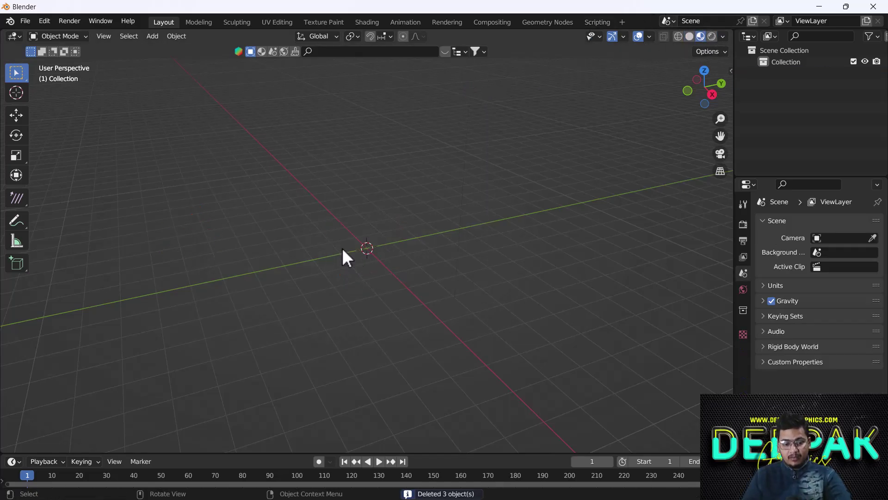
key(shift+a)
mouse_move(307, 227)
click(356, 229)
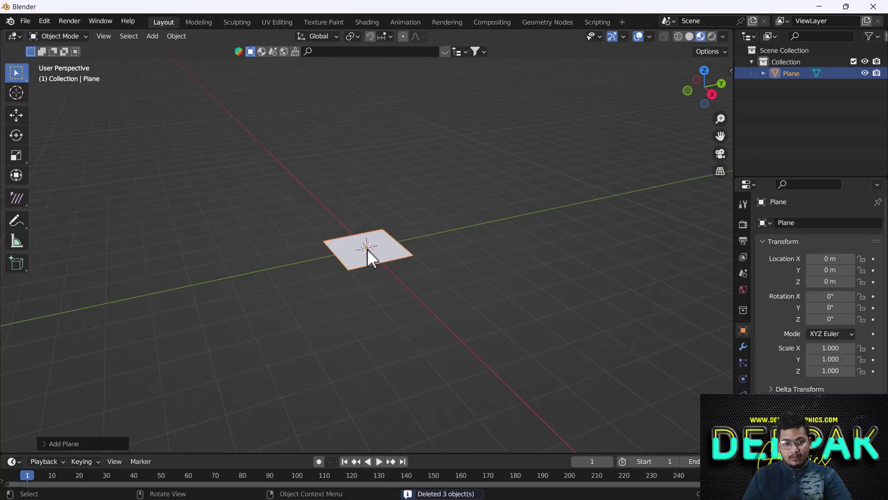
Step: Scale the plane to 3.391, apply the scale, and split the viewport side by side
scroll(367, 249, up, 3)
middle_drag(353, 241, 380, 267)
key(s)
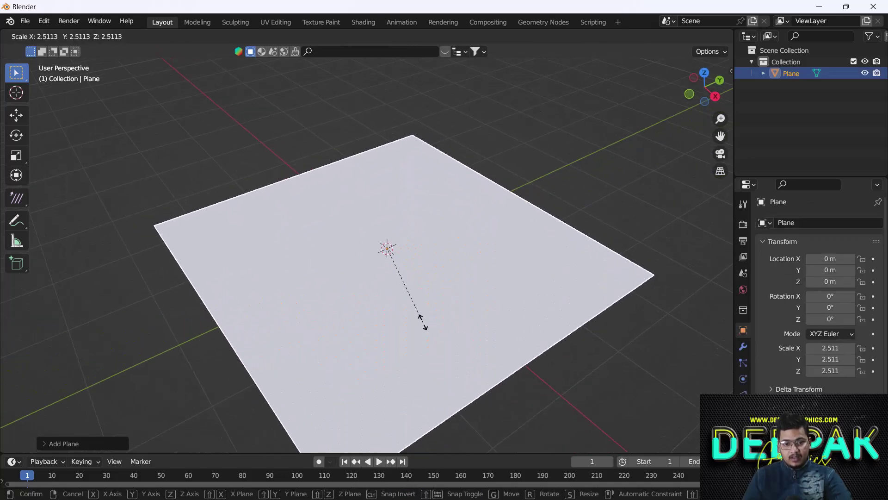
click(442, 338)
scroll(341, 222, down, 3)
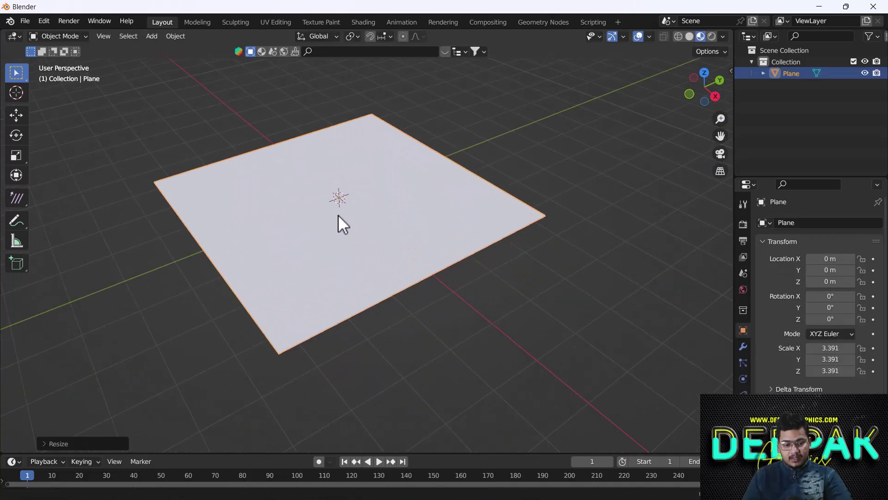
key(ctrl+a)
click(269, 190)
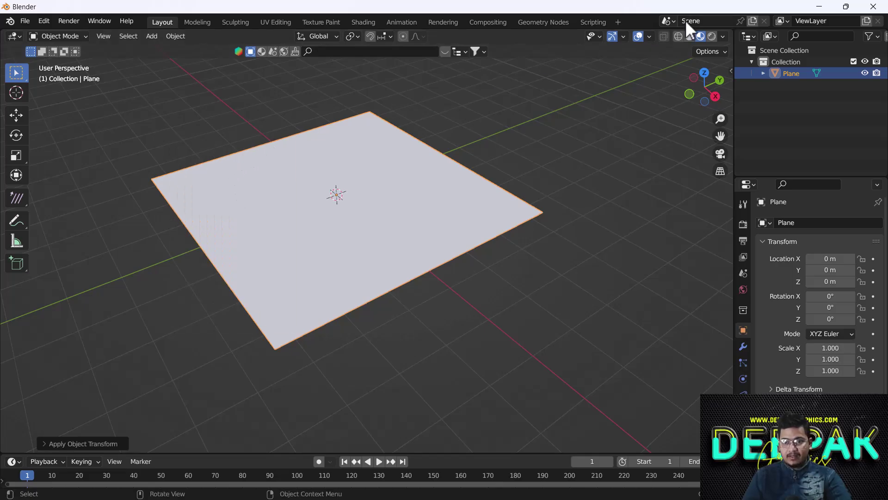
drag(734, 32, 397, 69)
Step: Turn the right view into a Shader Editor and create a new material for the plane
click(410, 37)
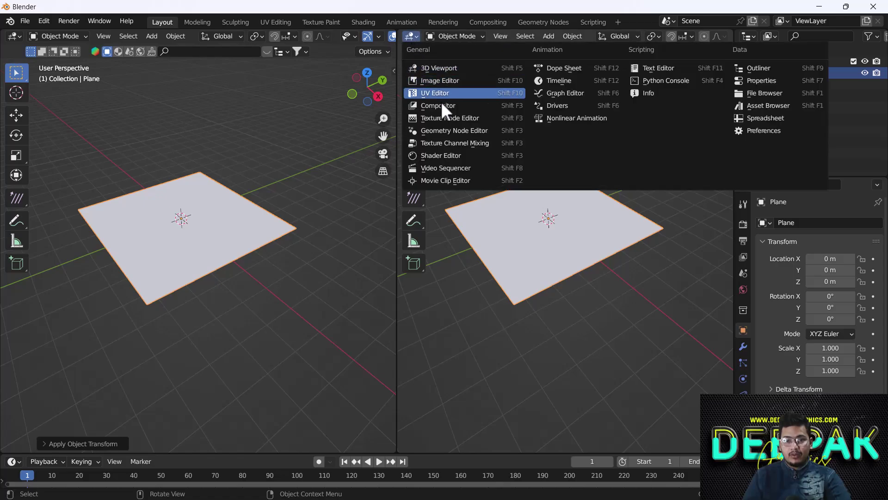
click(457, 156)
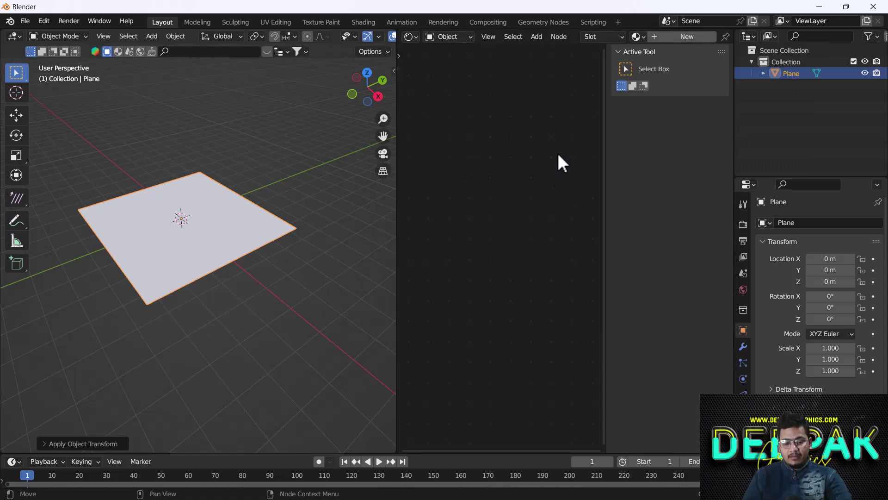
key(n)
click(687, 37)
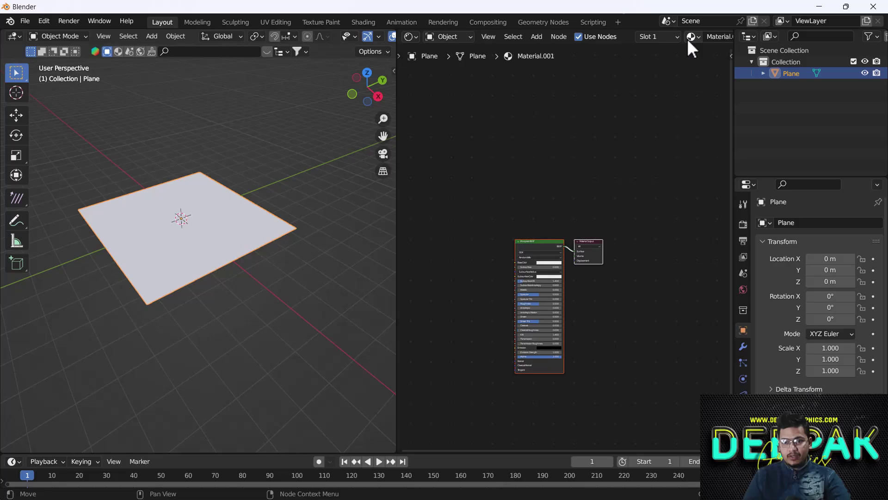
Step: Move the material nodes aside and start the Principled Texture Setup with Ctrl+Shift+T
drag(551, 237, 584, 142)
click(517, 142)
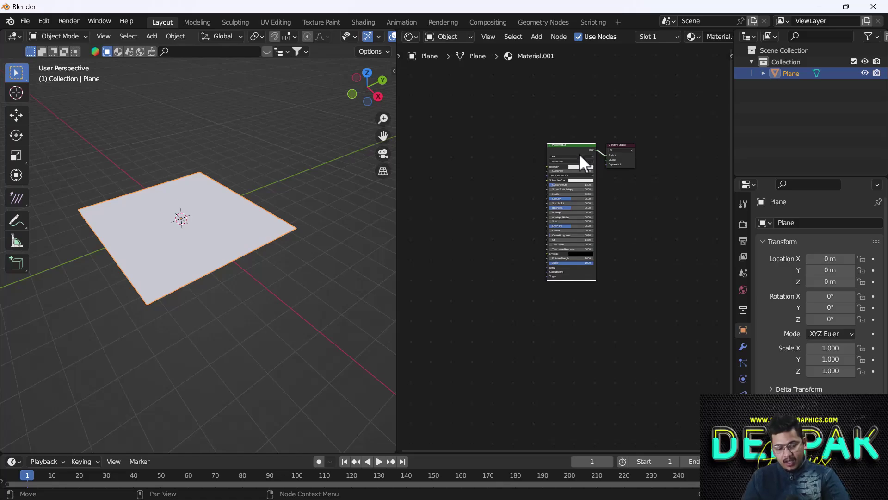
key(ctrl+shift+t)
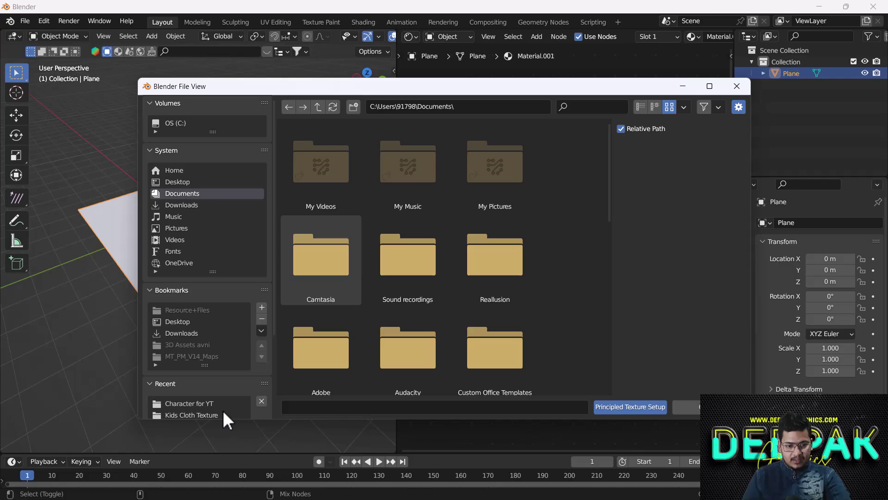
Step: Browse to Downloads > oak_veneer_01_2k.blend > textures and select all five texture maps
click(192, 334)
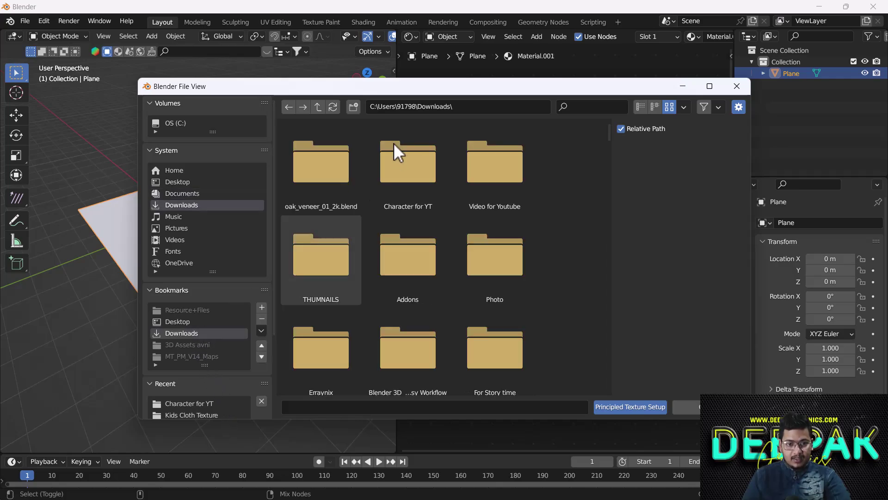
double_click(319, 184)
click(325, 178)
double_click(325, 178)
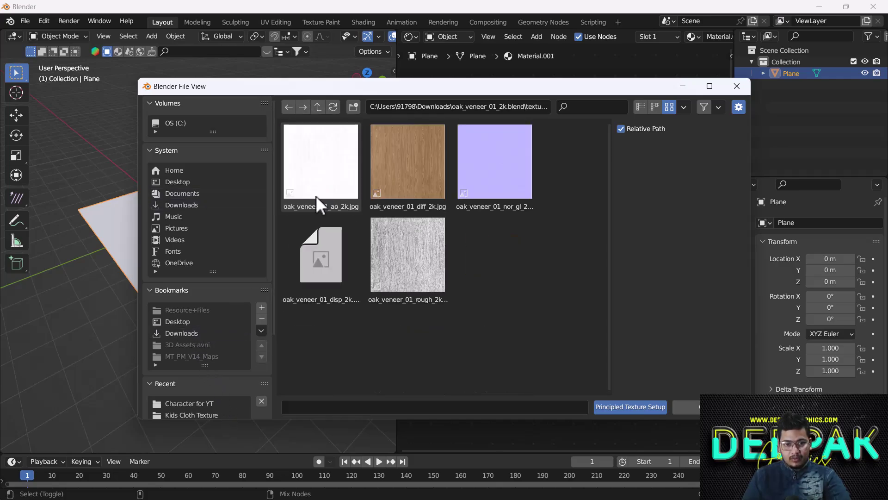
click(329, 181)
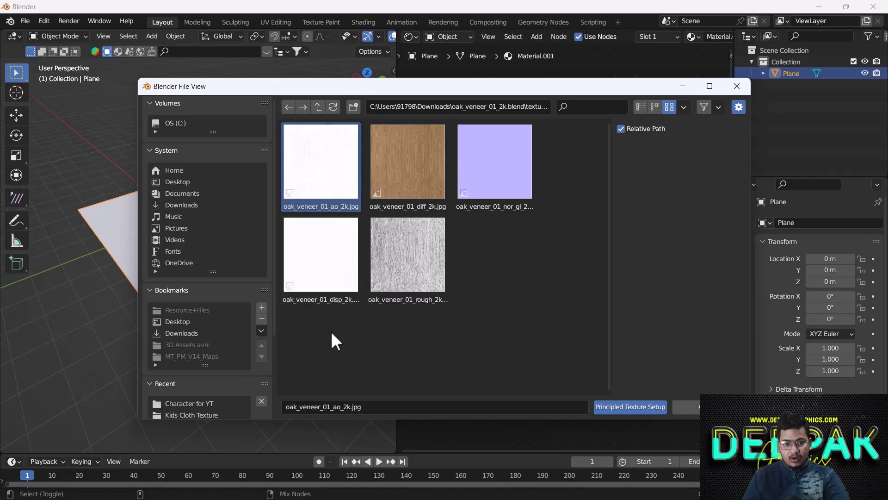
key(a)
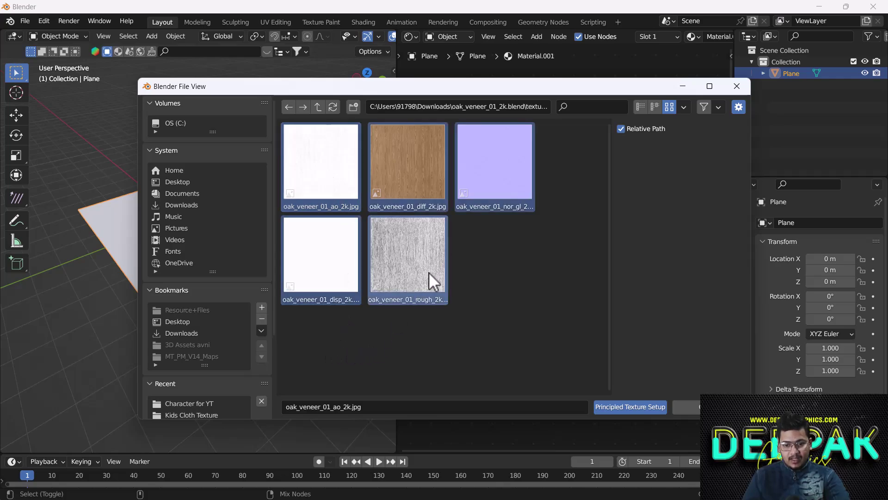
Step: Build the Principled texture nodes from the maps and view the oak-textured plane from above
click(637, 407)
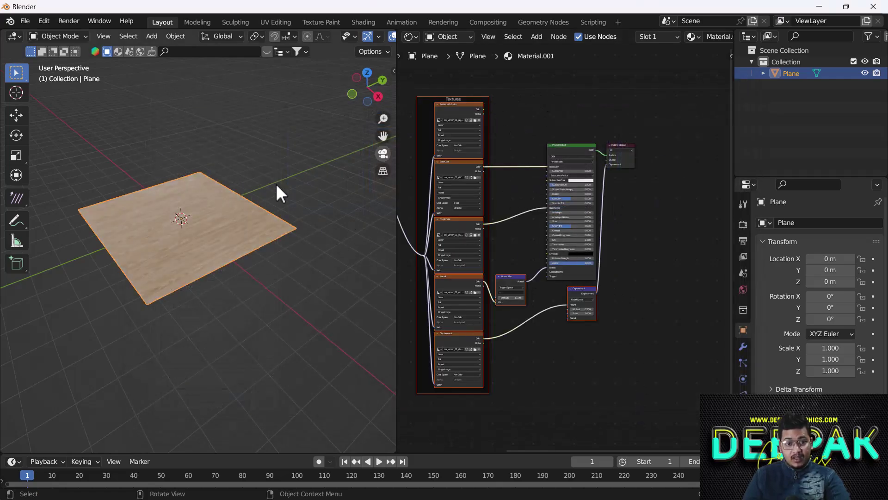
scroll(212, 236, up, 5)
mouse_move(224, 274)
middle_down()
mouse_move(198, 262)
mouse_move(185, 240)
mouse_move(223, 248)
mouse_move(228, 284)
mouse_move(252, 268)
mouse_move(246, 263)
mouse_move(260, 248)
middle_up()
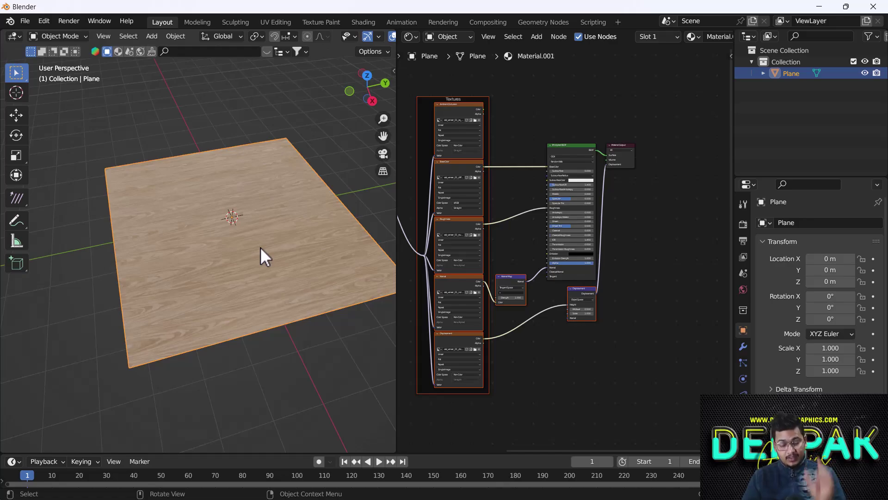
click(46, 23)
click(82, 186)
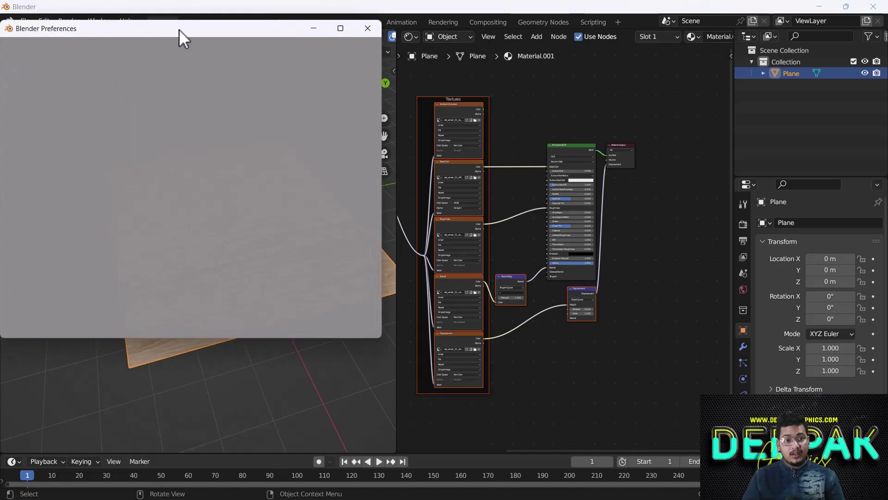
drag(216, 31, 310, 32)
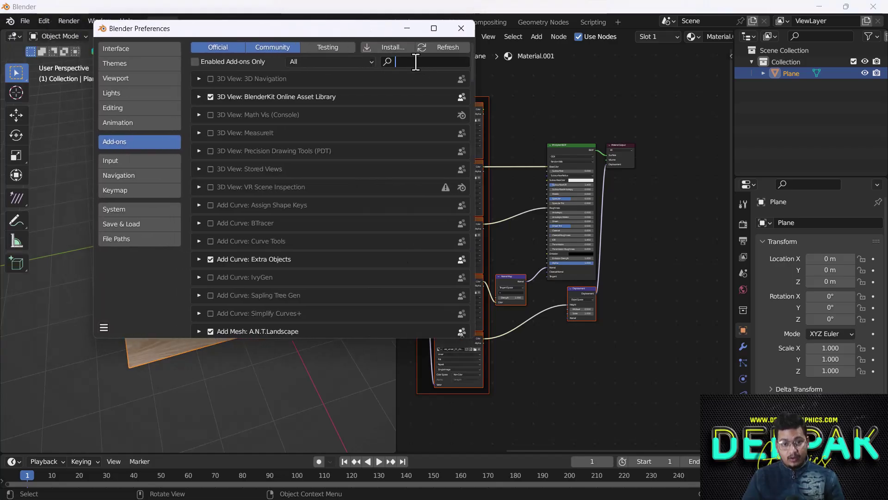
text(node)
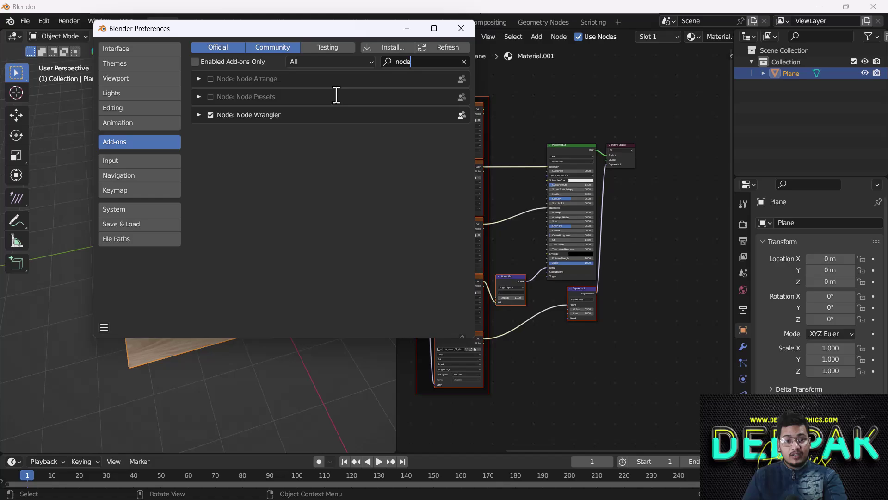
click(464, 61)
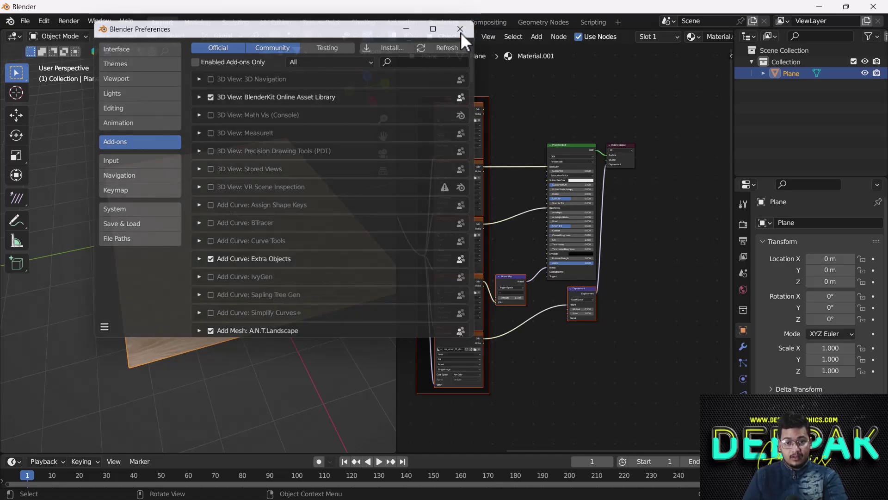
click(461, 28)
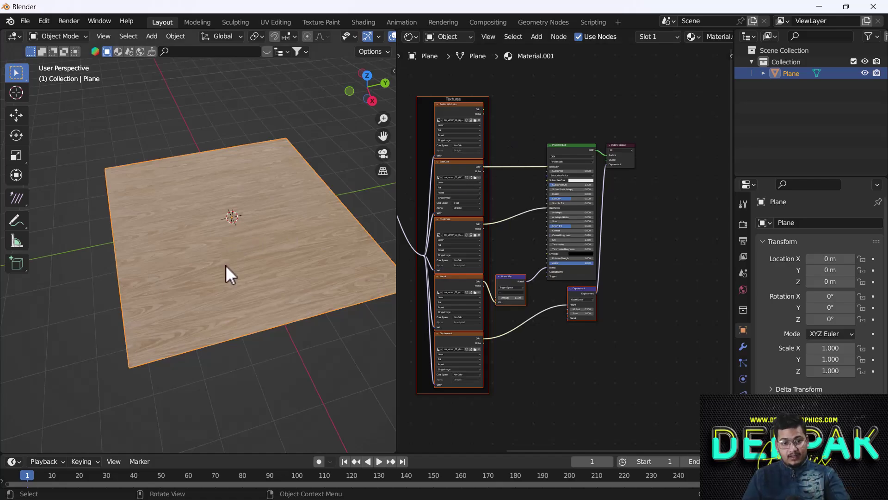
scroll(226, 265, up, 3)
middle_drag(254, 294, 212, 255)
scroll(187, 275, down, 5)
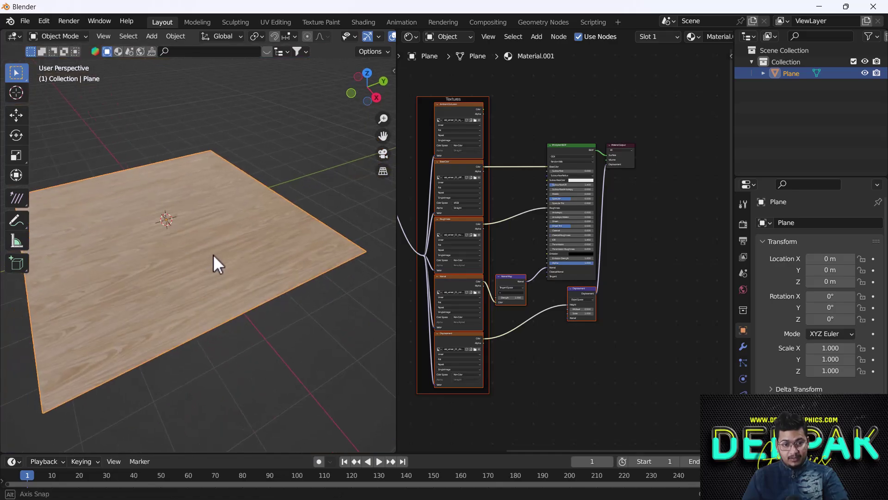